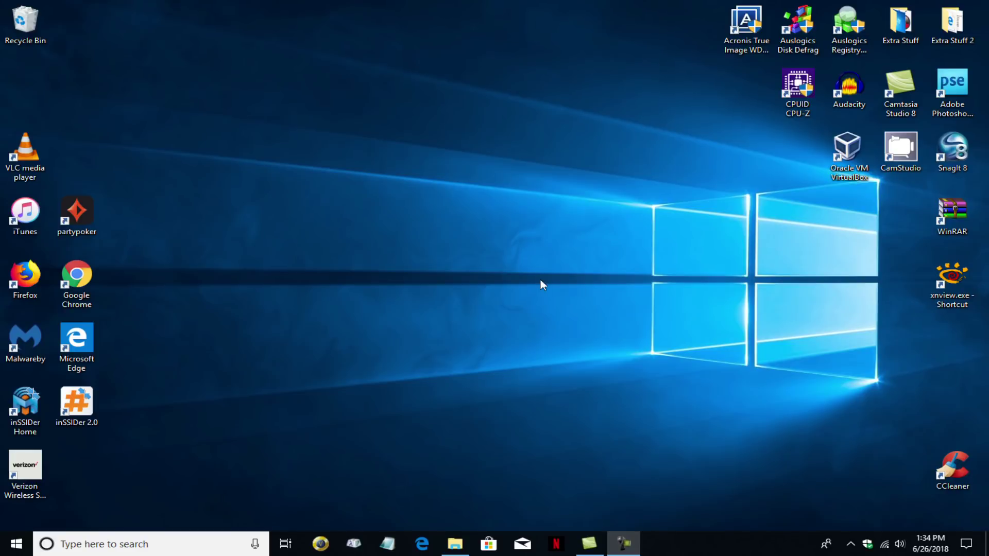
Launch Command Prompt by running cmd from the Start button's Run box
right_click(16, 550)
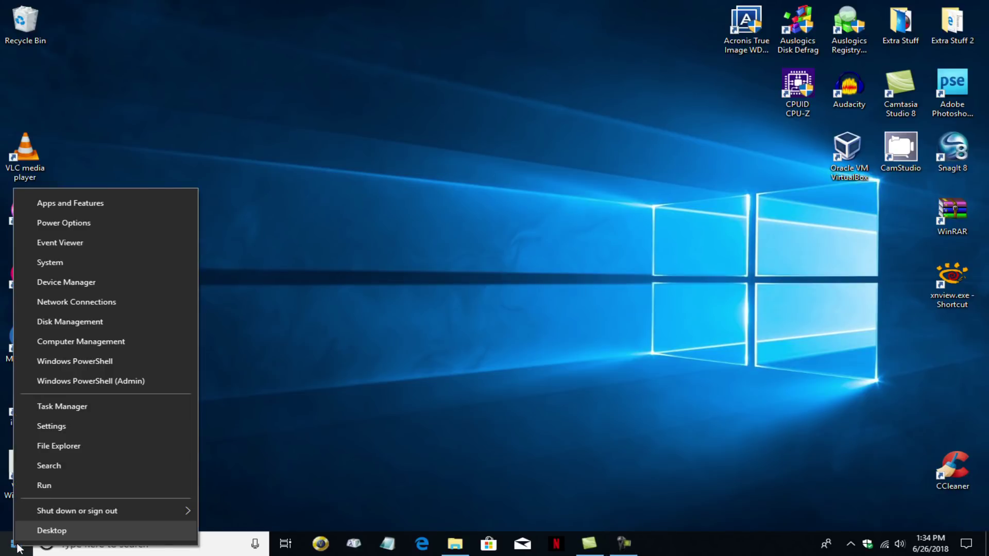
click(71, 490)
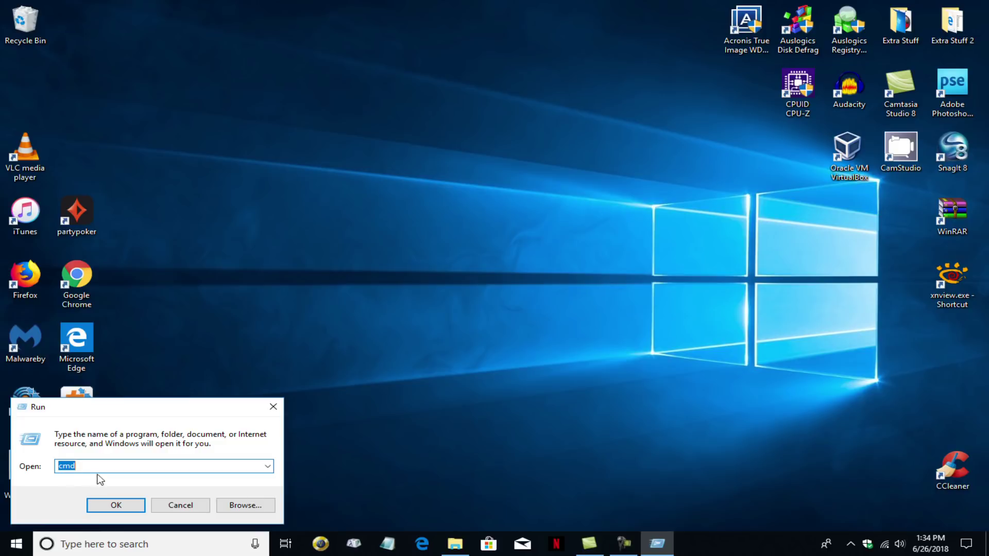
click(115, 507)
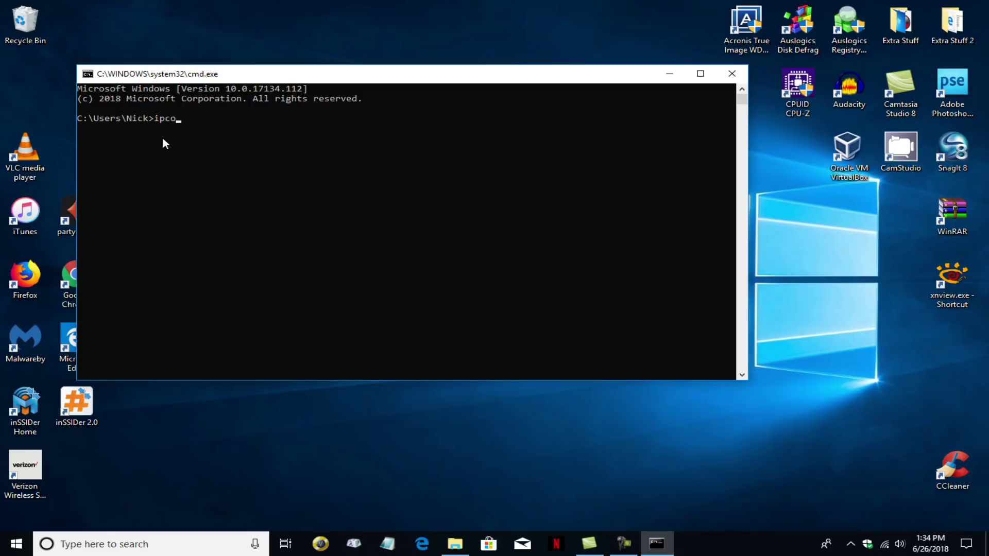
Run ipconfig to find the Wi-Fi default gateway 192.168.0.1, then switch to Edge
text(ig)
key(Return)
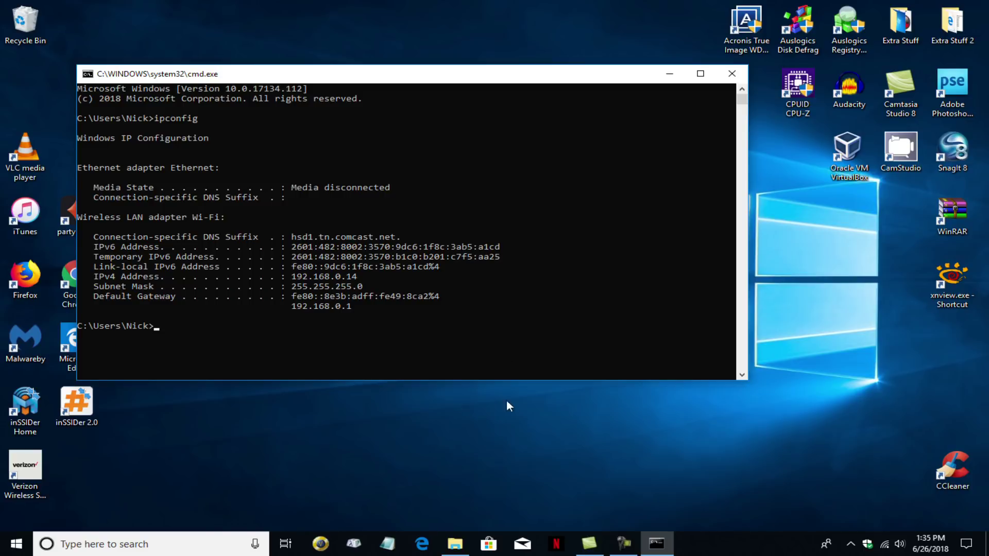
click(420, 551)
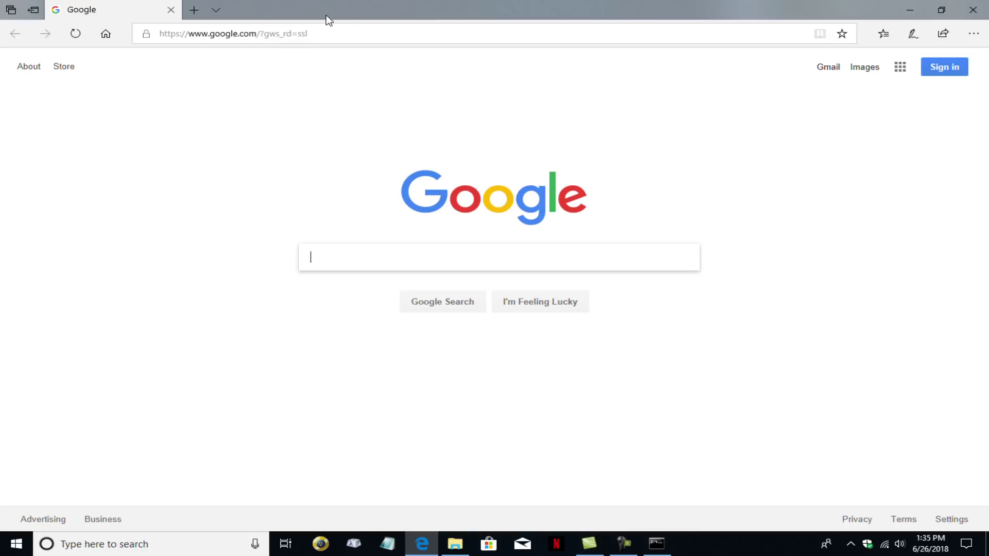
Browse to the router address 192.168.0.1/ in Edge's address bar
click(320, 34)
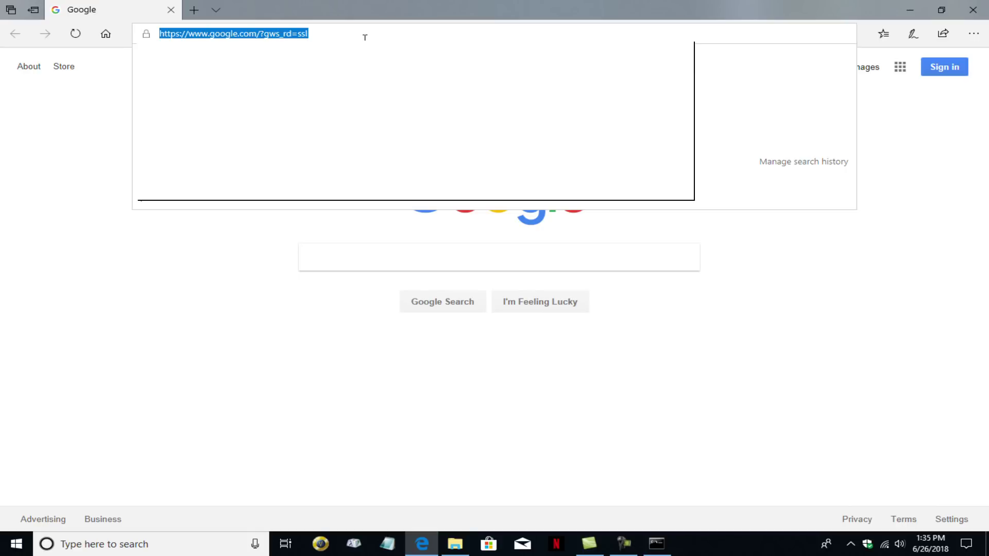
text(192)
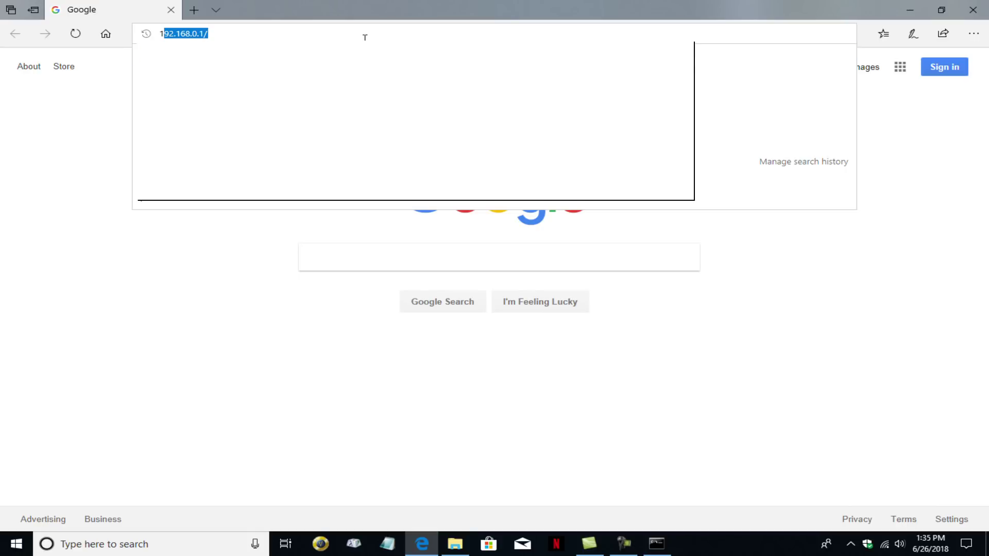
text(.)
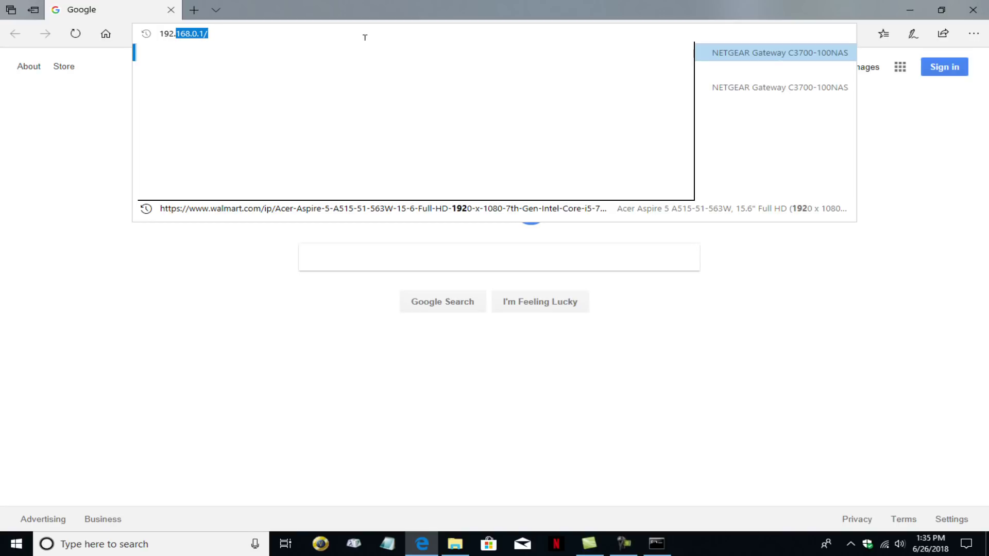
text(169)
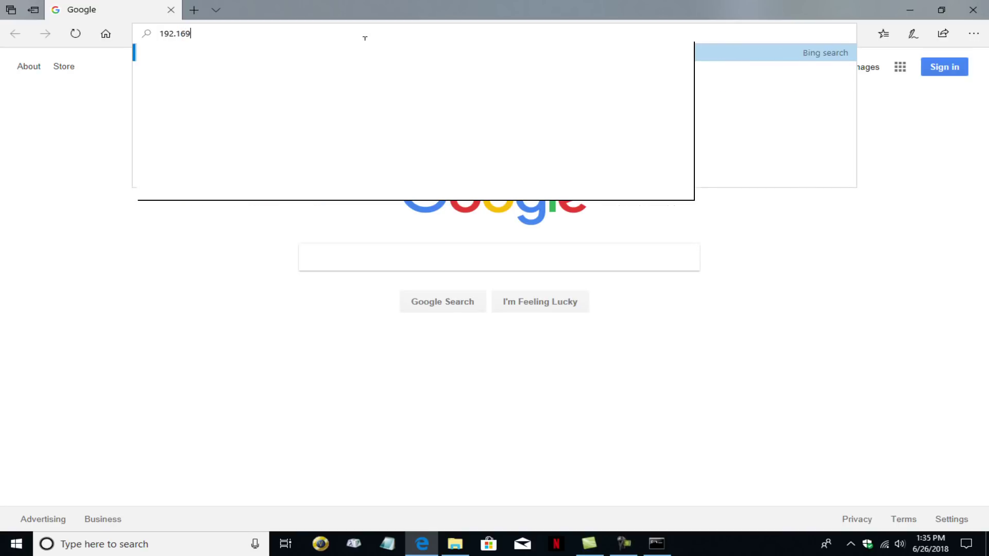
key(BackSpace)
text(8.0.1)
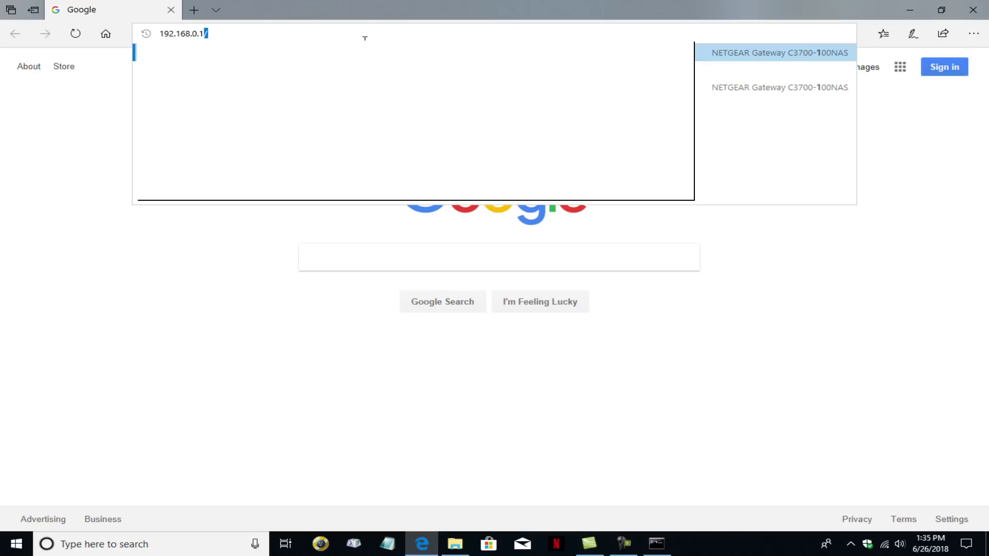
text(/)
key(Return)
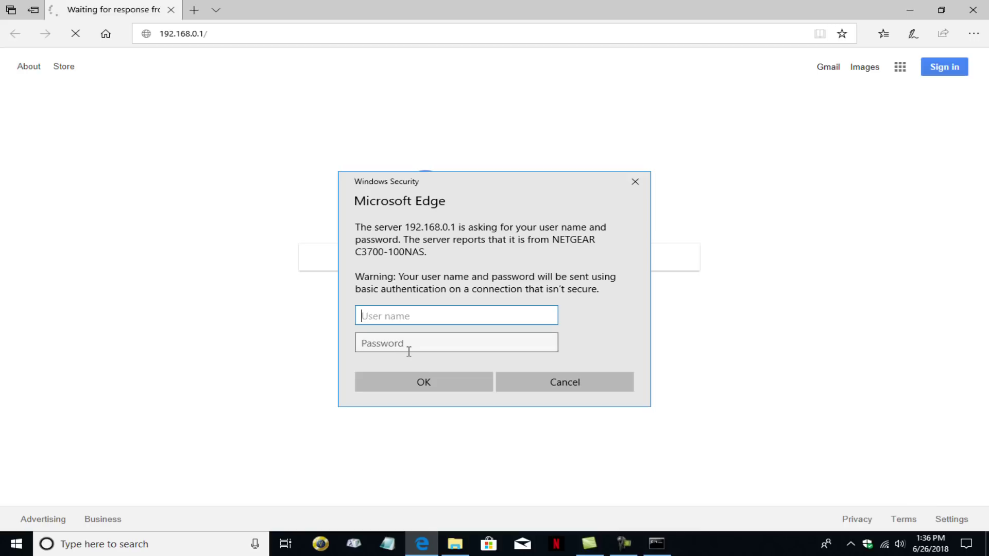
Sign in to the NETGEAR router with its admin user name and password
text(admin)
click(409, 350)
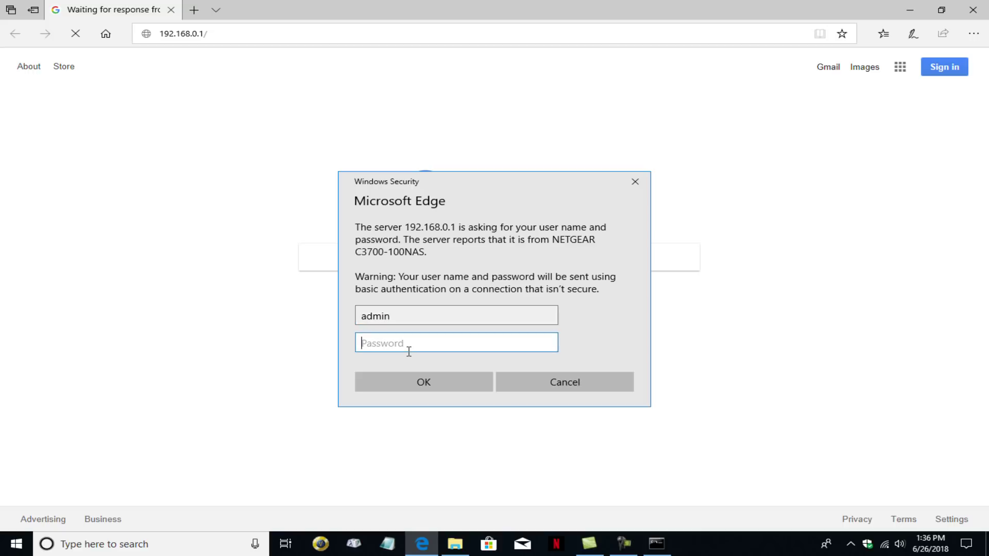
text(p)
text(assword)
click(423, 382)
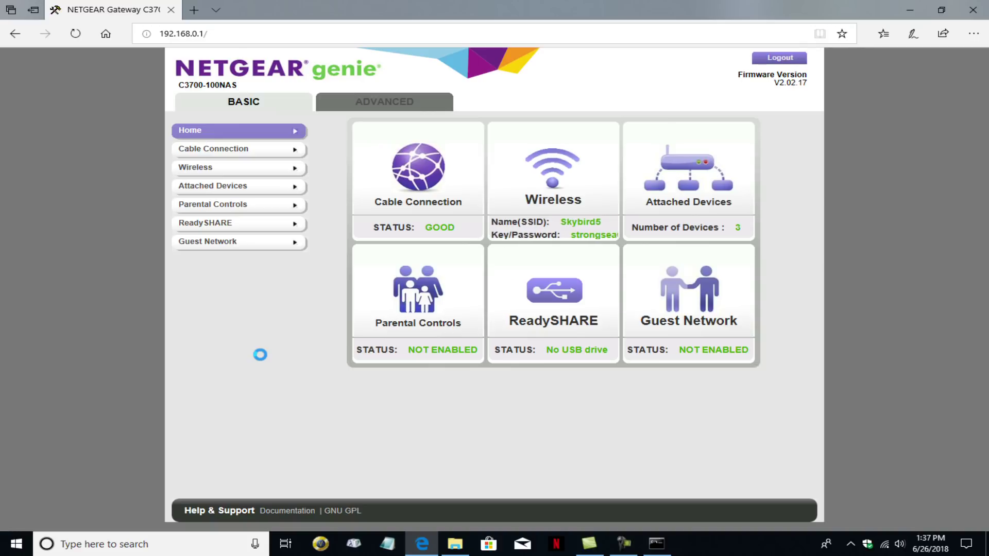
Go to BASIC > Wireless to view the Skybird and Skybird5 network settings
click(235, 103)
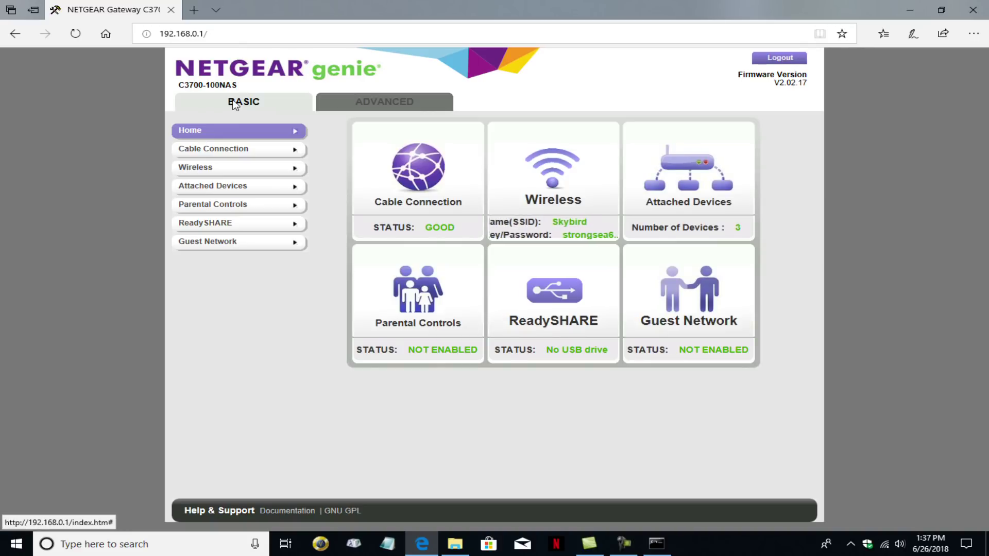
click(205, 173)
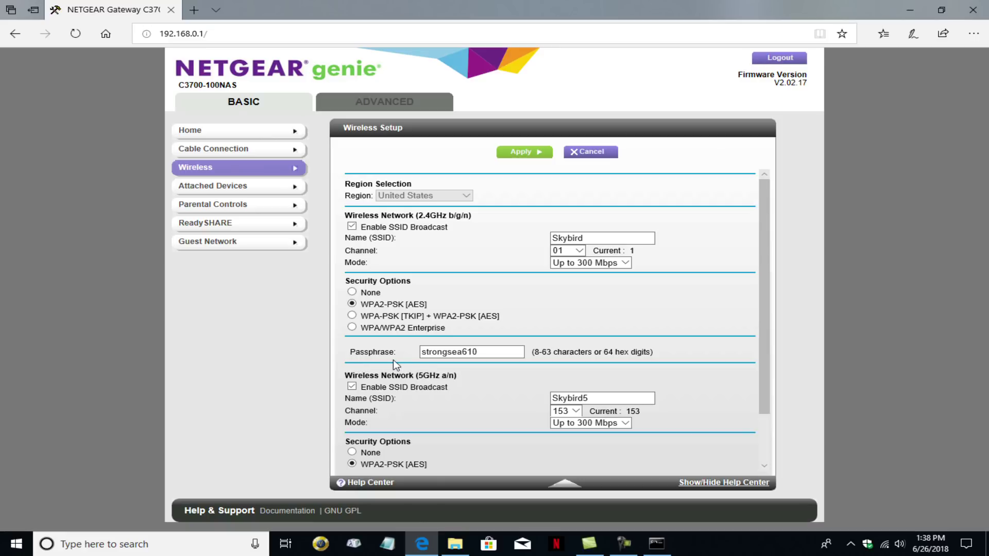
scroll(577, 376, down, 2)
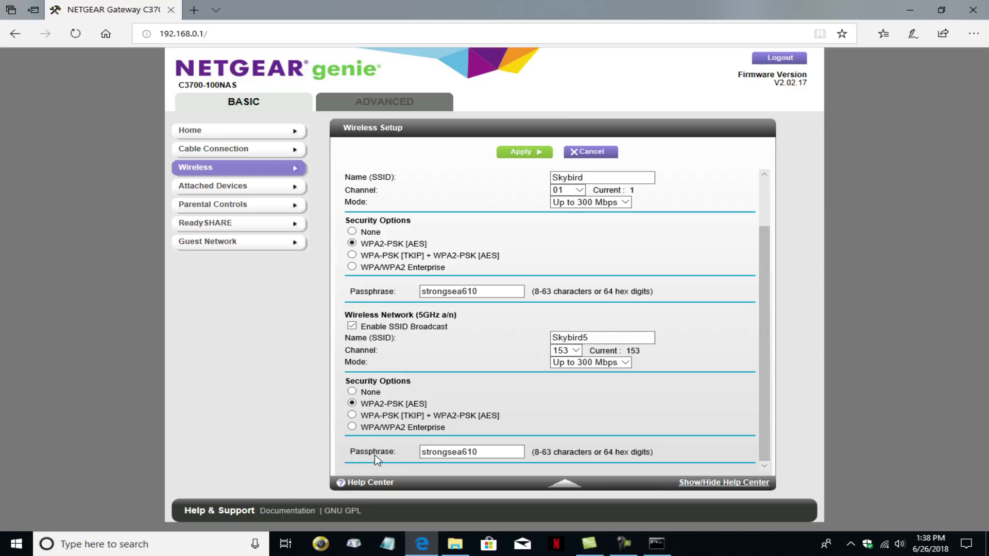
Check both bands' security settings and start typing a new 2.4GHz Skybird passphrase
scroll(456, 442, up, 2)
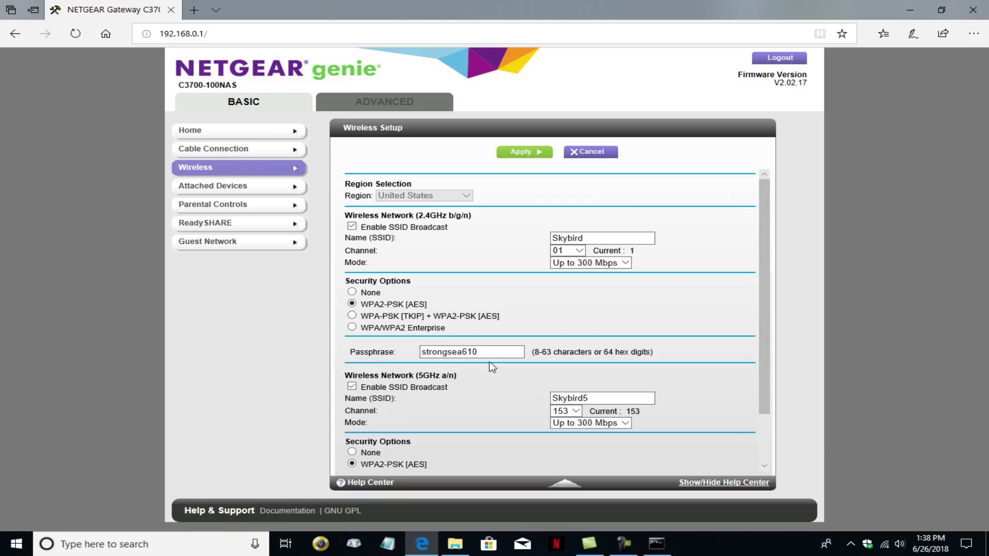
scroll(495, 368, down, 2)
scroll(495, 368, up, 2)
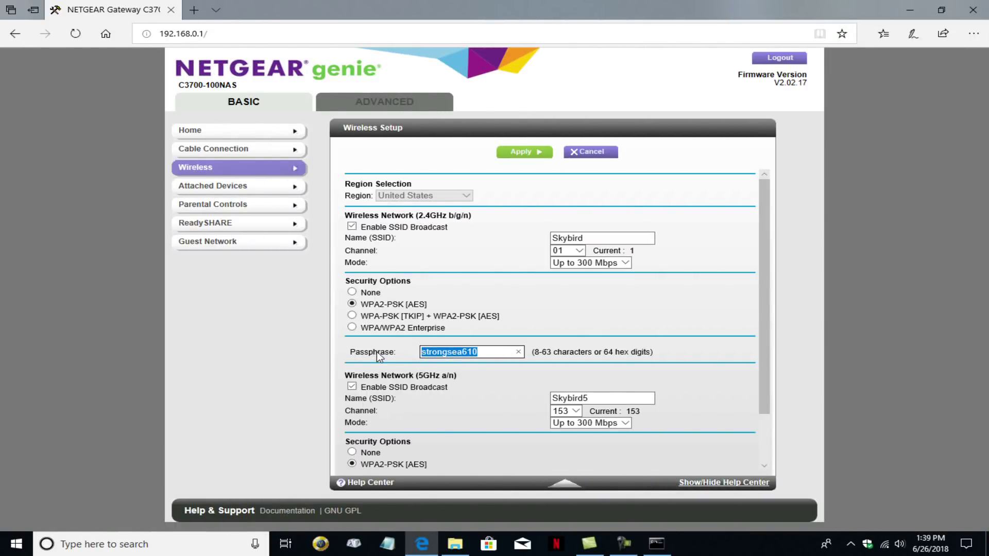
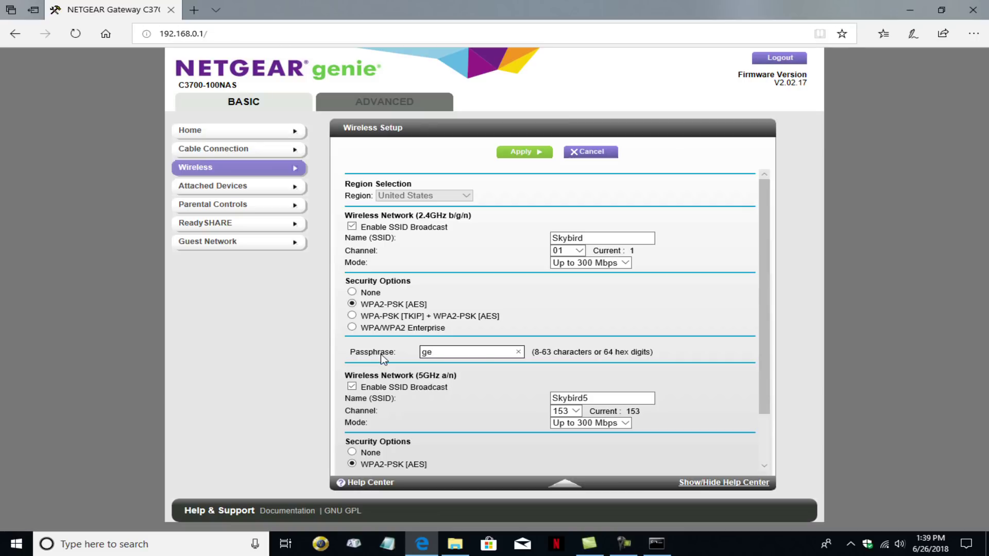
Replace the Skybird5 passphrase, finish matching Skybird and Skybird5 passphrases, and apply the settings
scroll(499, 414, down, 1)
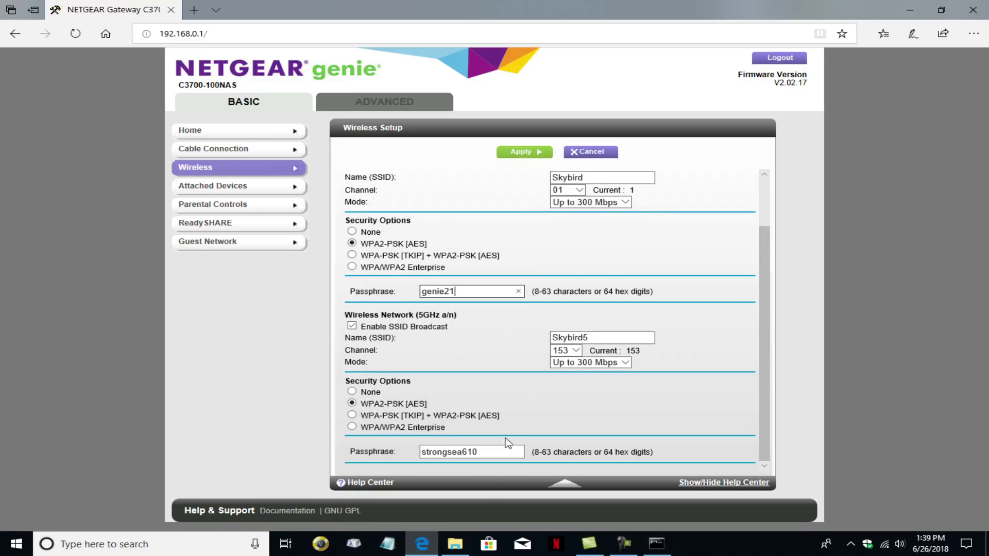
drag(497, 453, 376, 457)
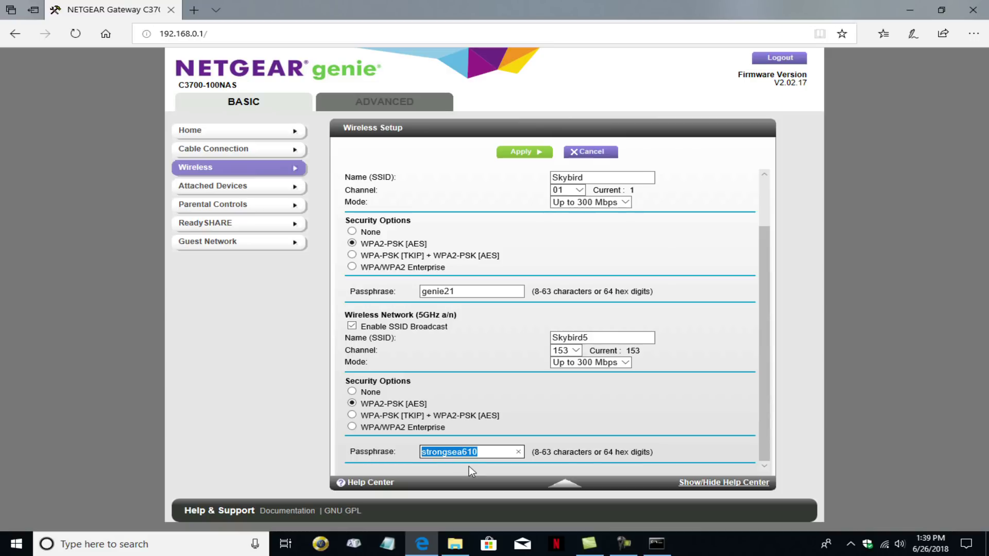
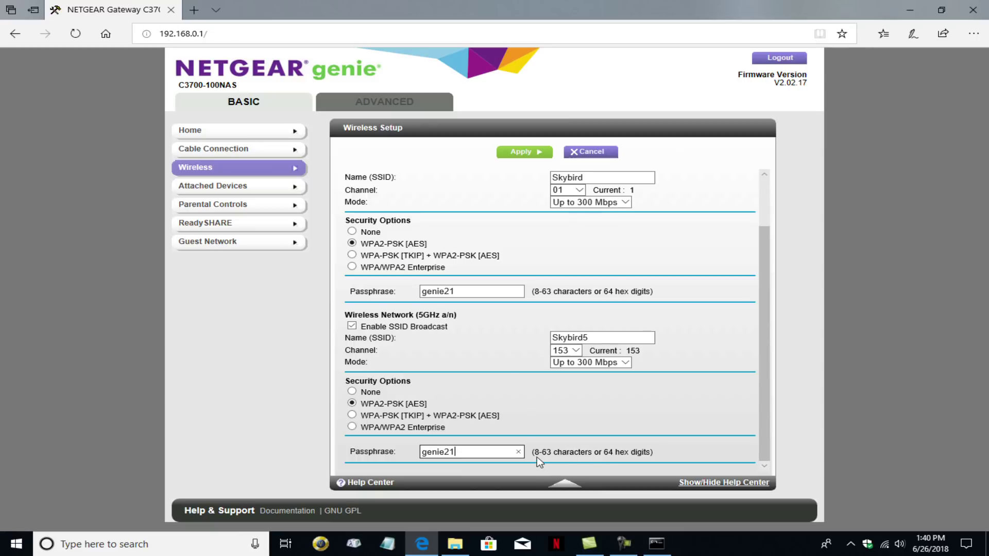
click(470, 290)
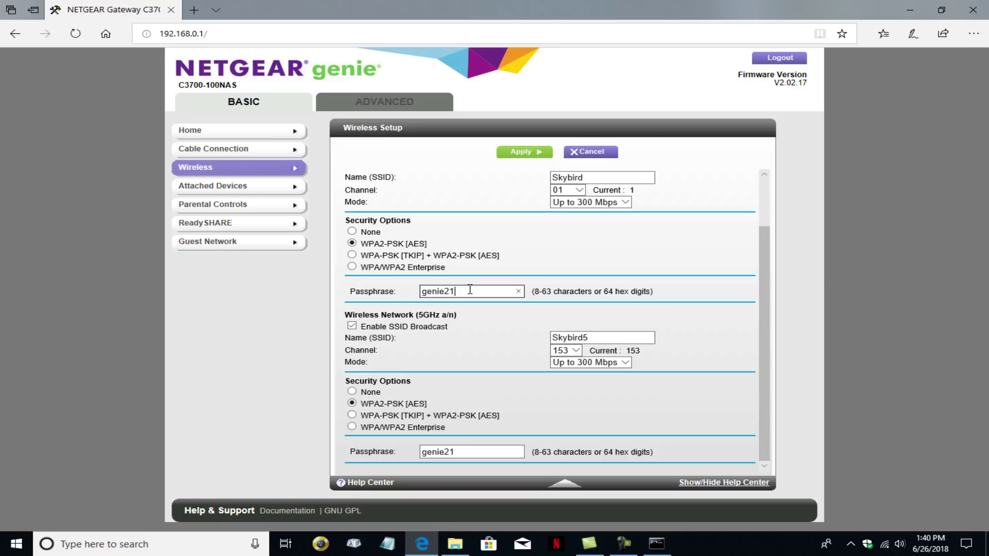
text(1)
click(459, 449)
text(1)
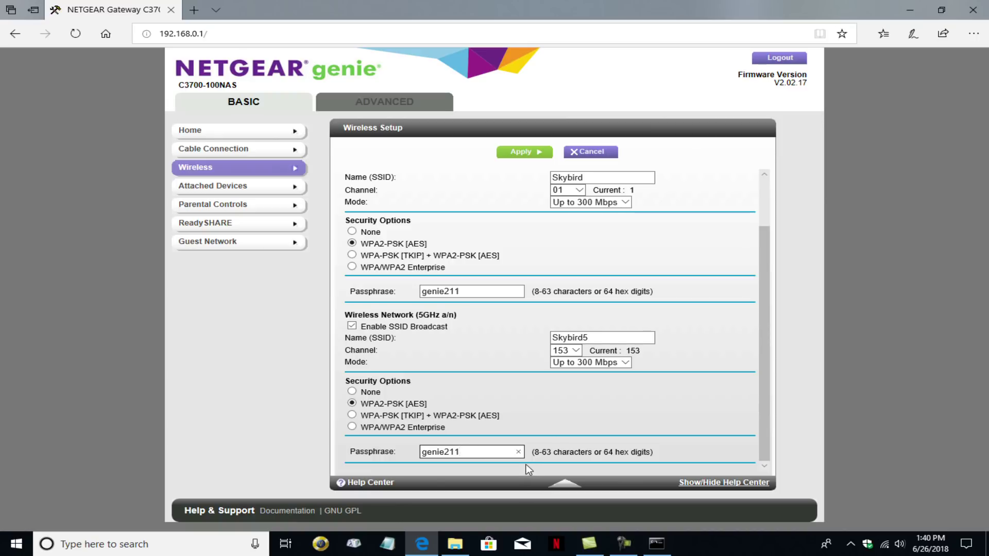
click(519, 153)
click(194, 11)
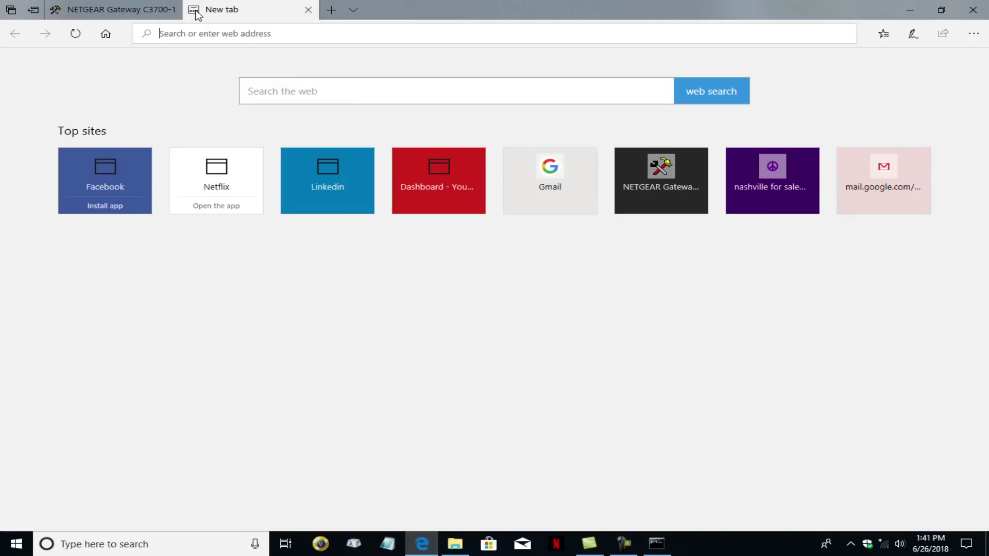
click(105, 34)
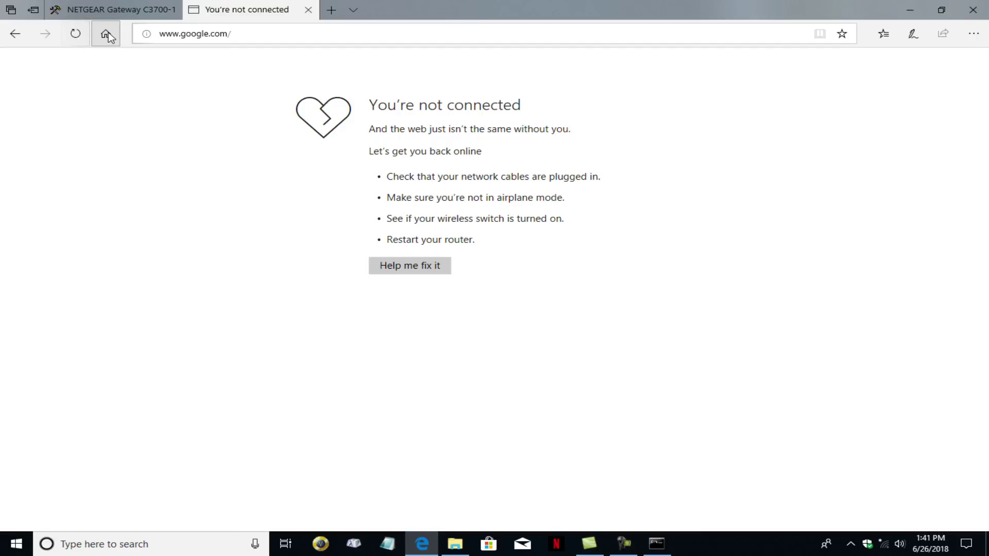
click(308, 10)
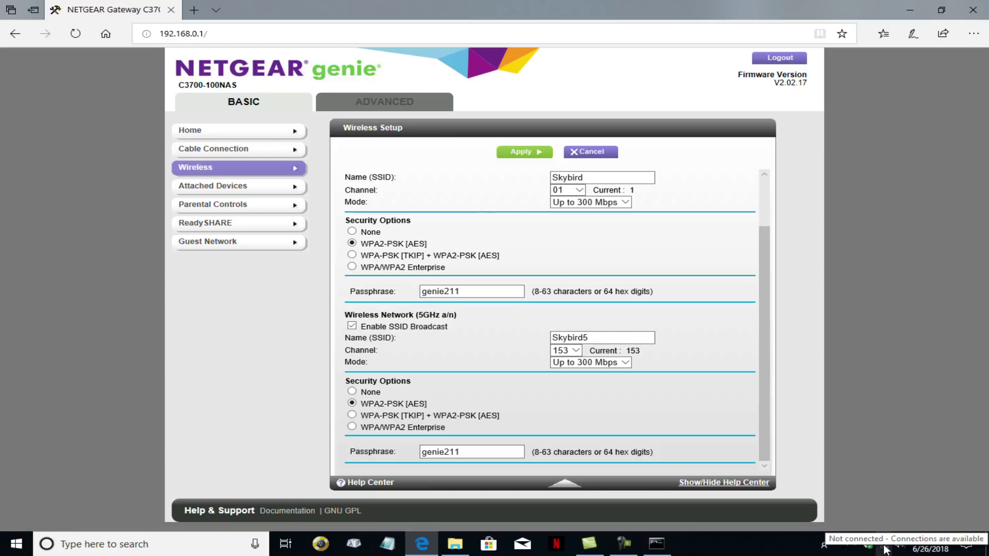
Select Skybird5 in the taskbar Wi-Fi list and start connecting to it
click(884, 549)
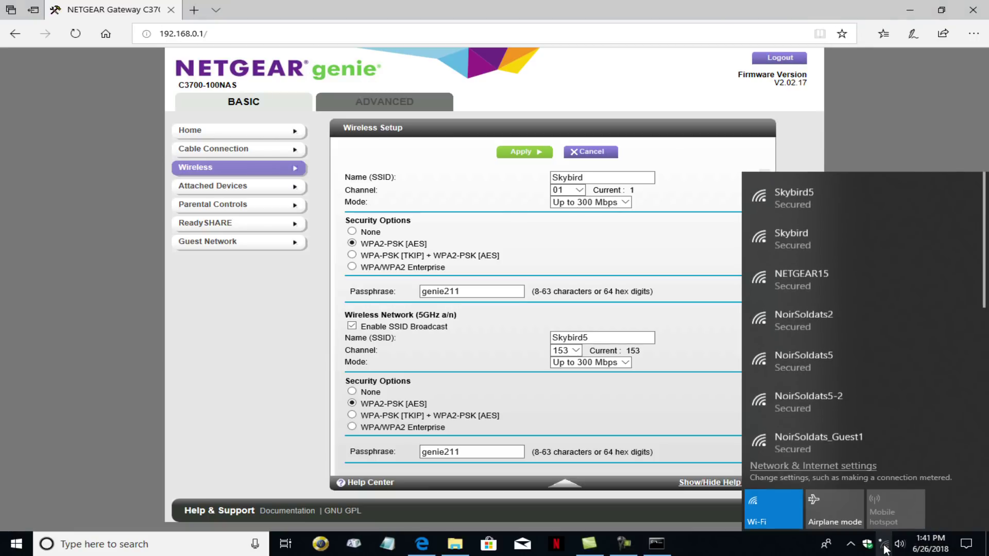
click(851, 202)
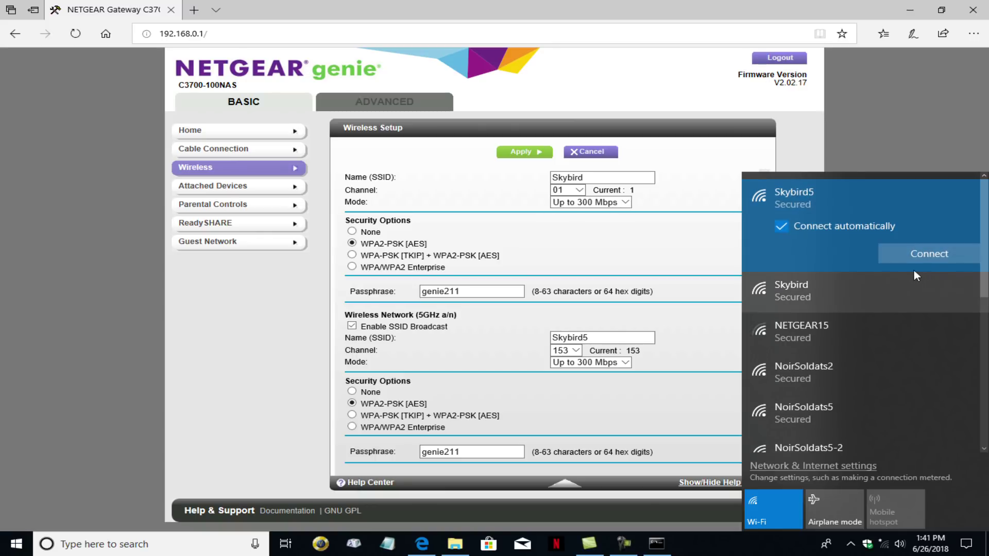
click(907, 255)
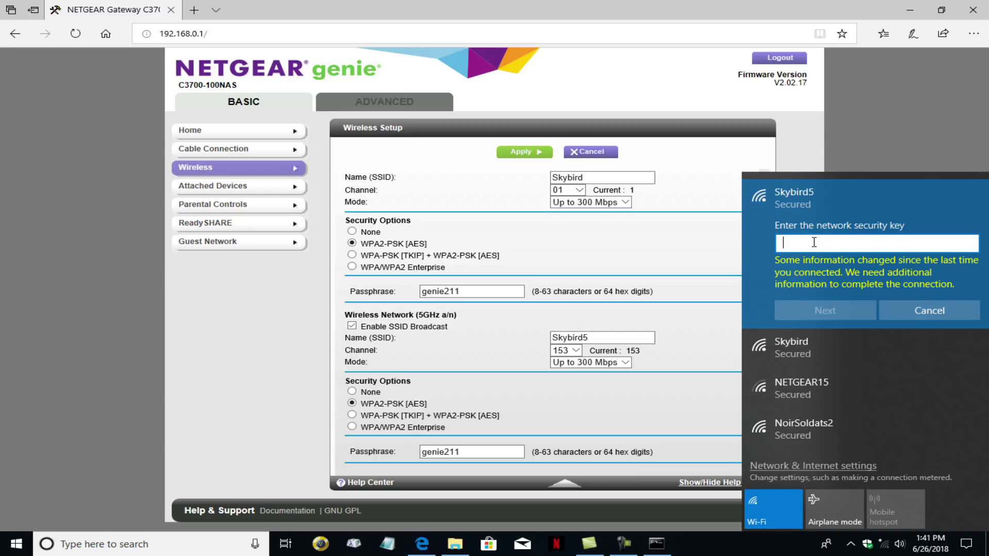
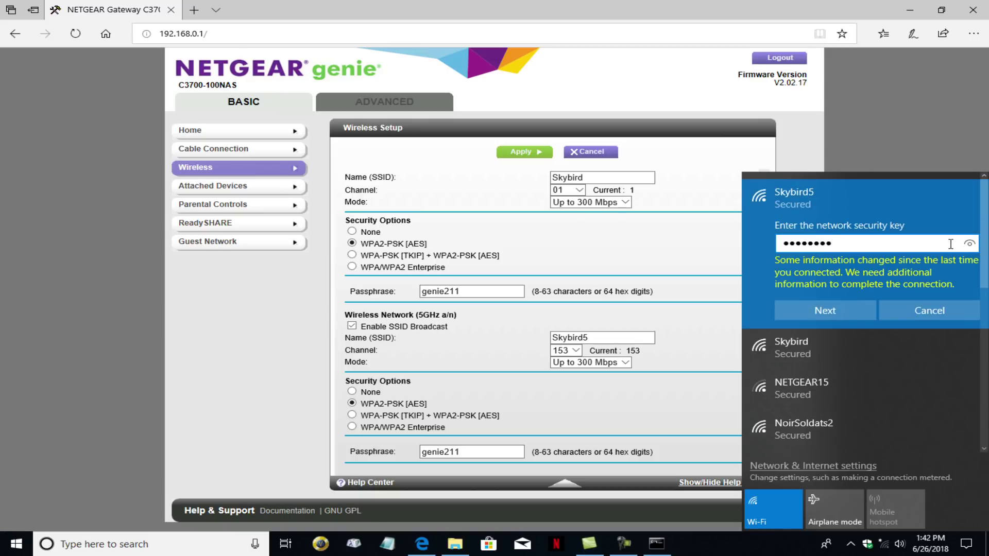
Join Skybird5 with the new security key after checking it with the eye icon
click(970, 245)
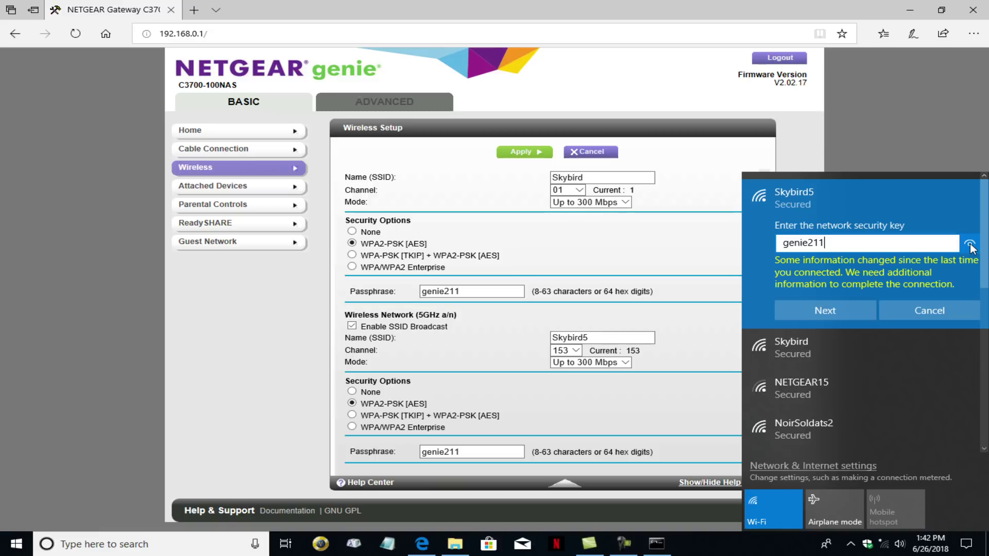
drag(971, 247, 971, 247)
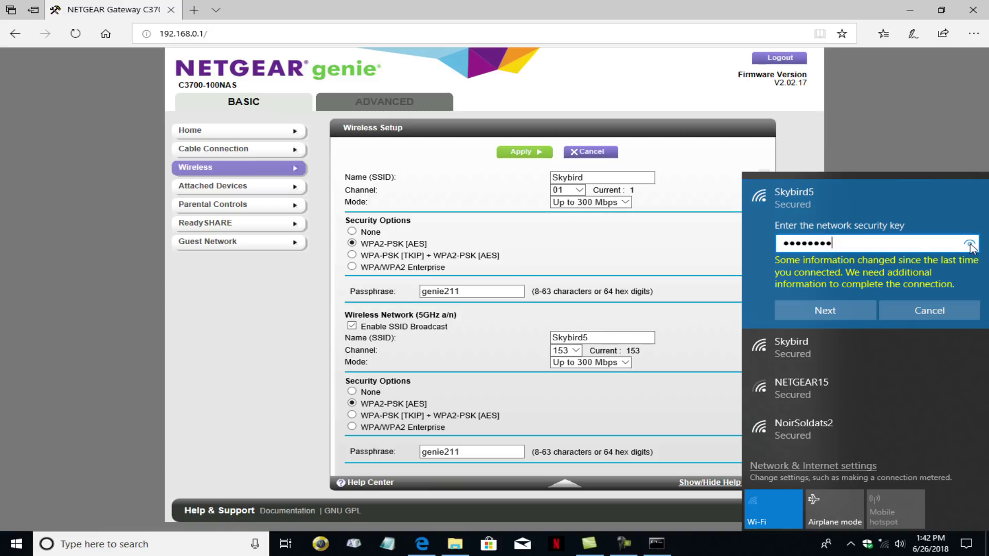
click(815, 305)
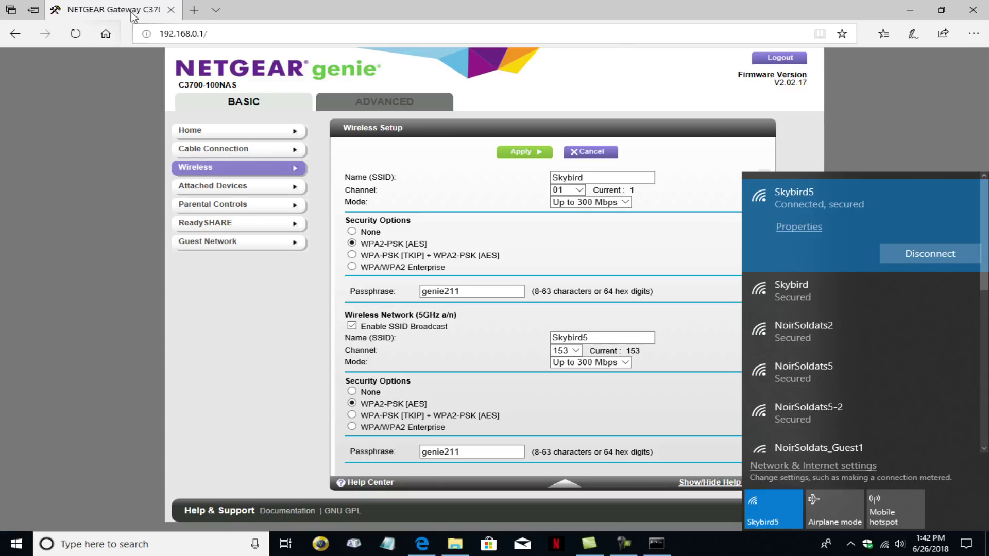
click(194, 9)
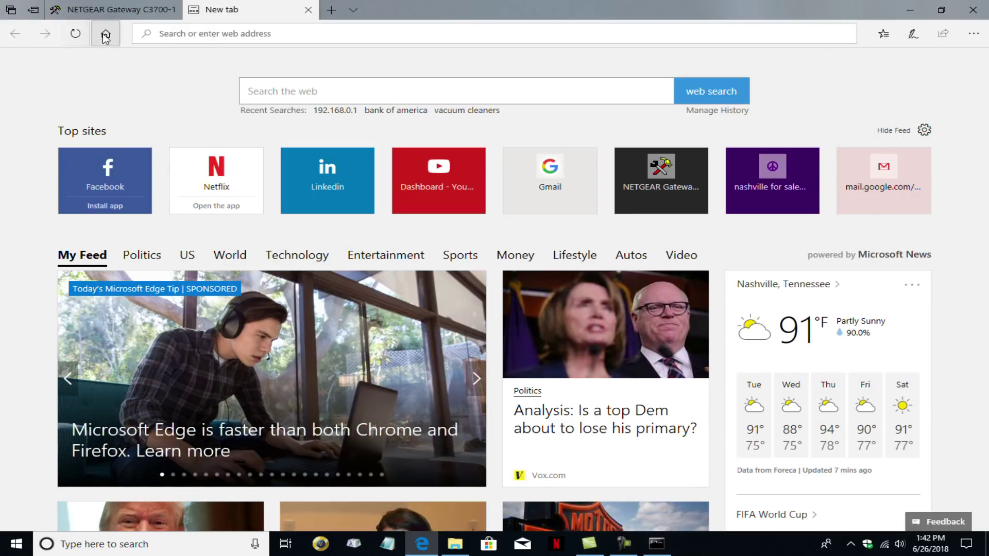
Load the Google home page in the new tab to confirm internet, then close it
click(105, 34)
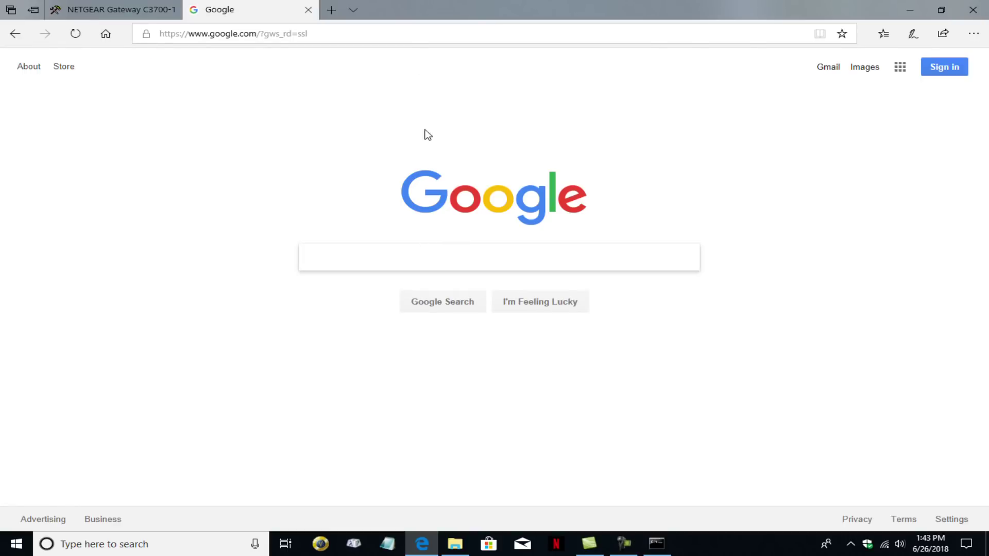
click(308, 10)
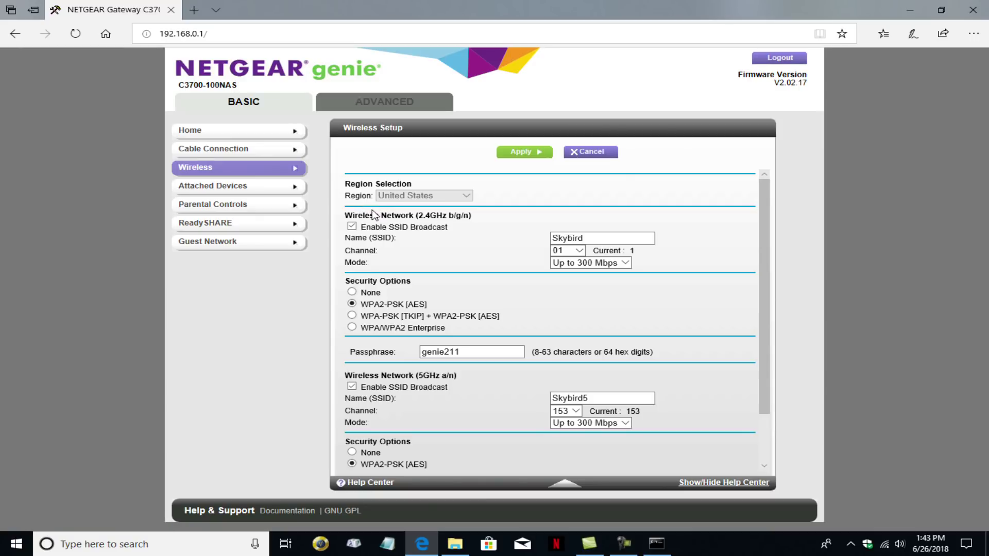
click(244, 190)
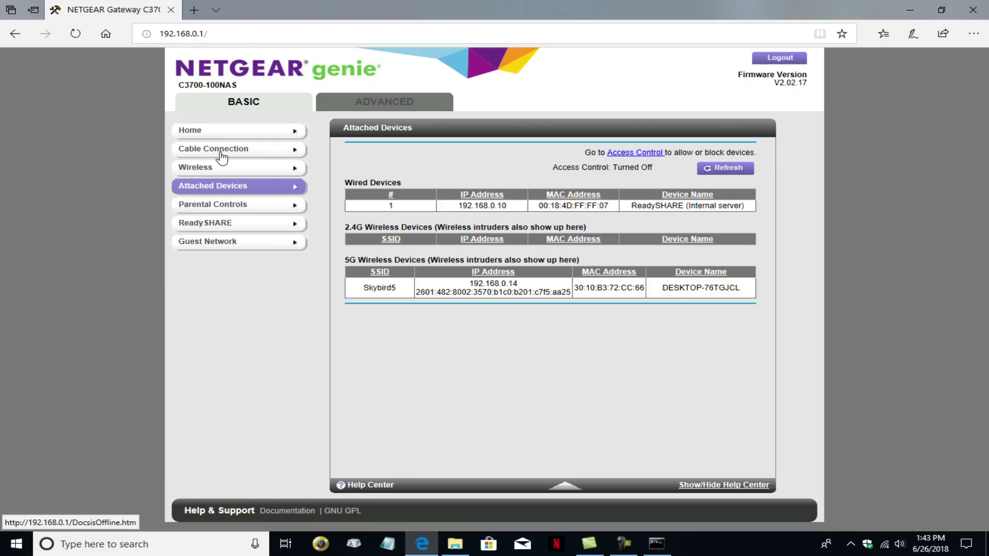
click(216, 169)
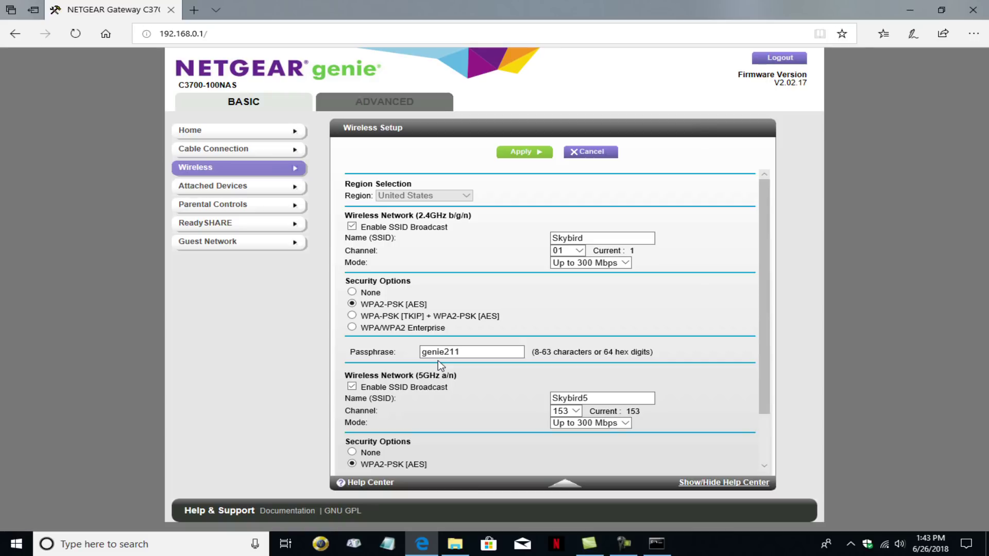
scroll(510, 380, down, 1)
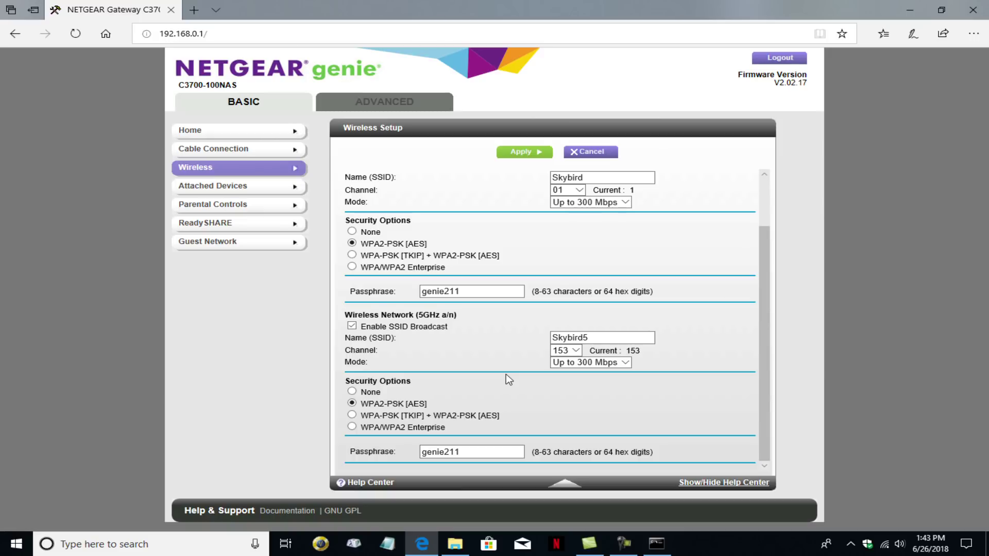
scroll(506, 374, up, 2)
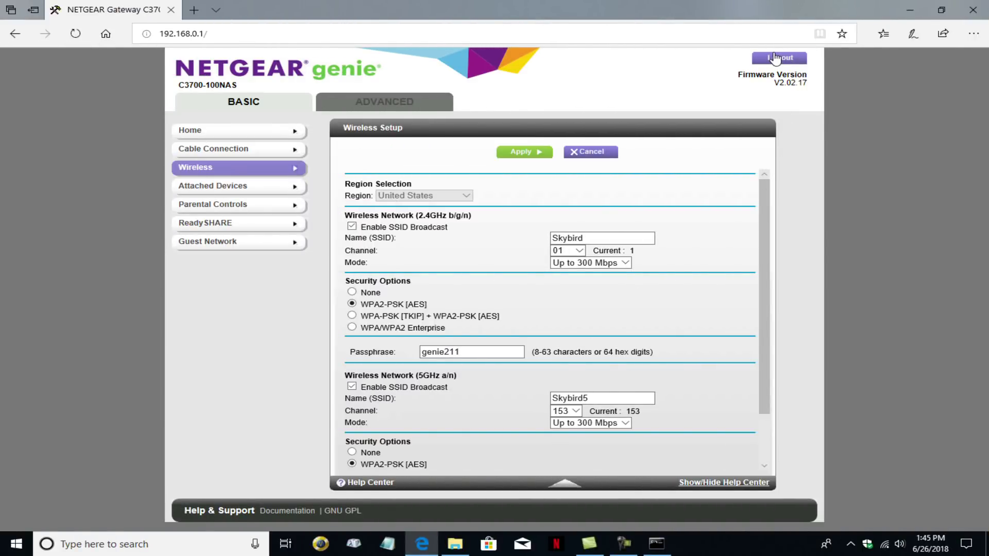
click(776, 58)
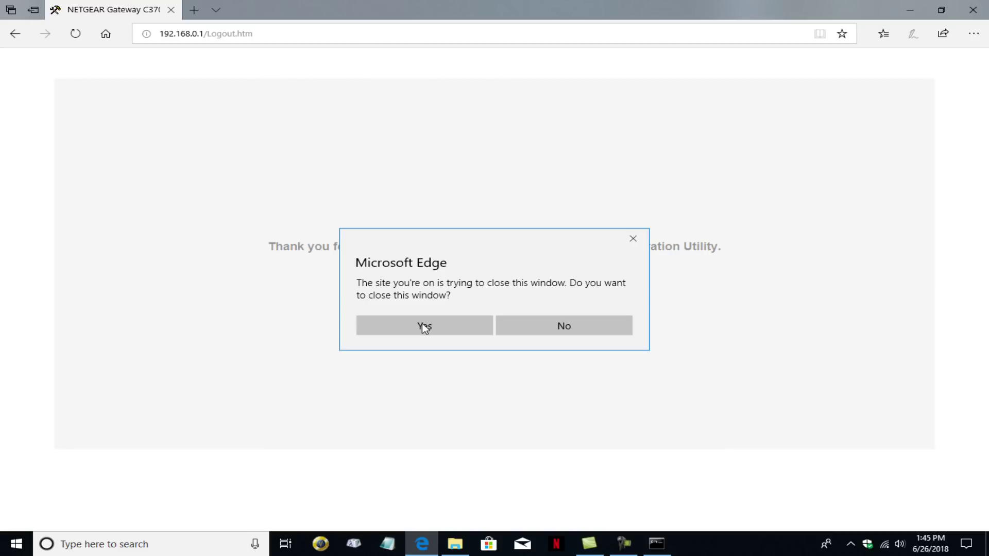
Confirm closing the Microsoft Edge window after logging out of the router admin pages
click(423, 328)
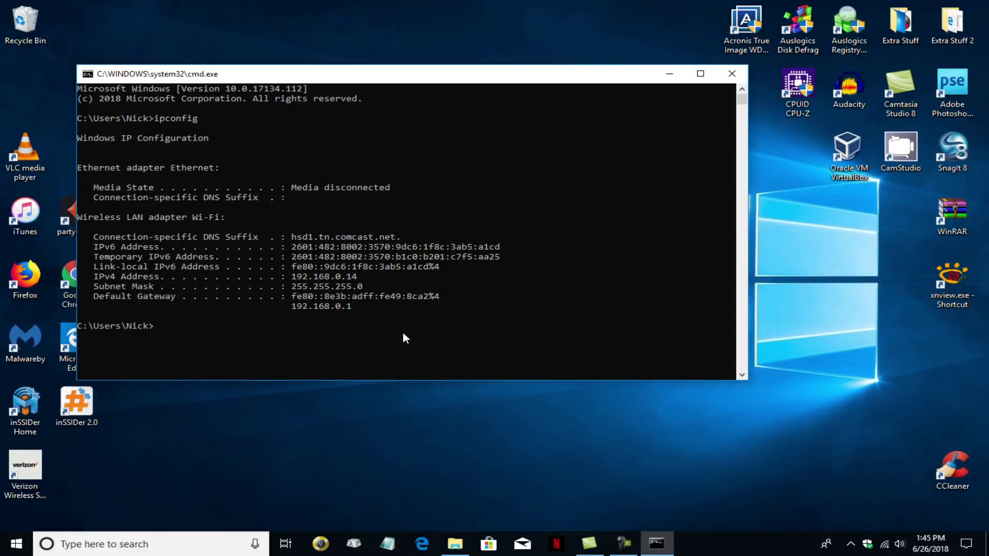
Close the Command Prompt window showing the ipconfig output
click(730, 73)
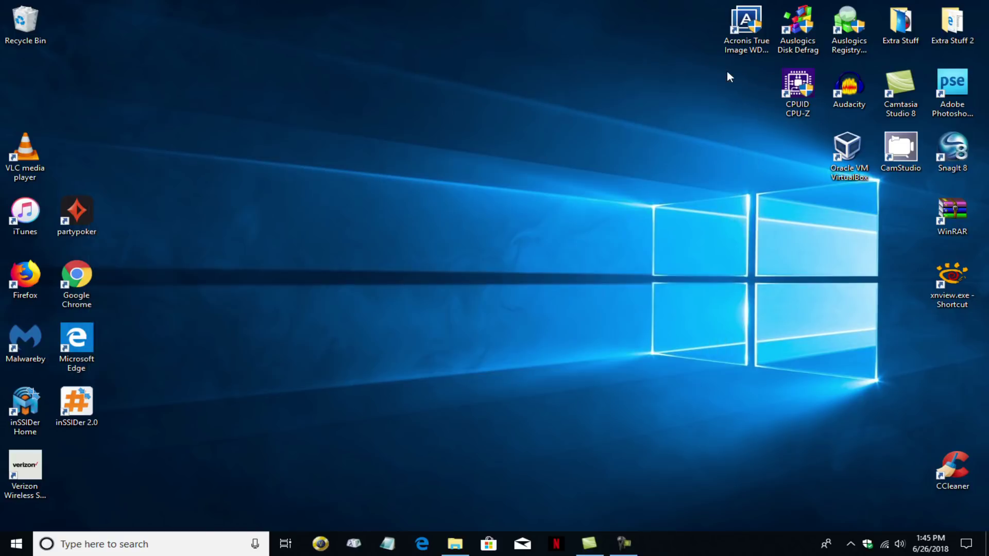